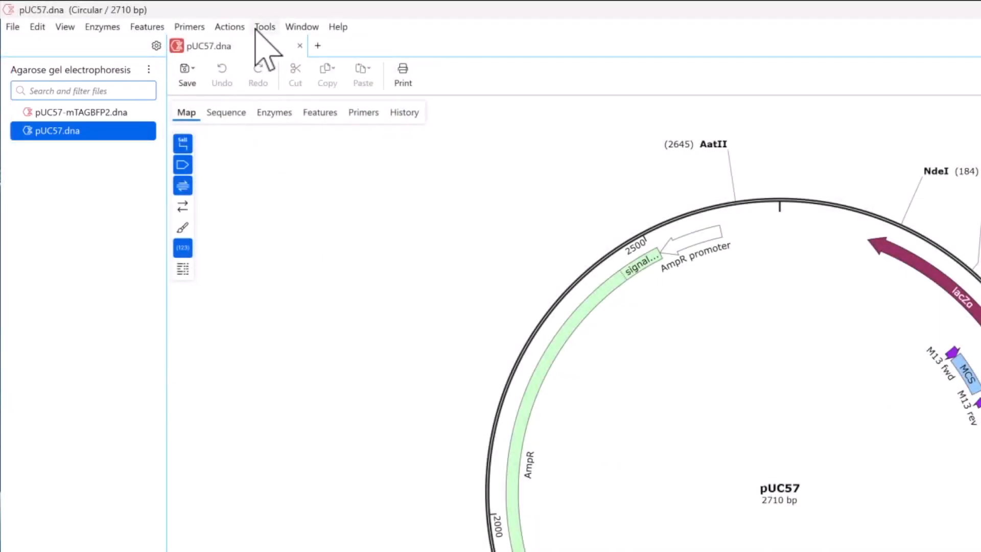
# Step: Start an agarose gel simulation using both DNA files, pUC57-mTAGBFP2.dna and pUC57.dna
pyautogui.click(264, 26)
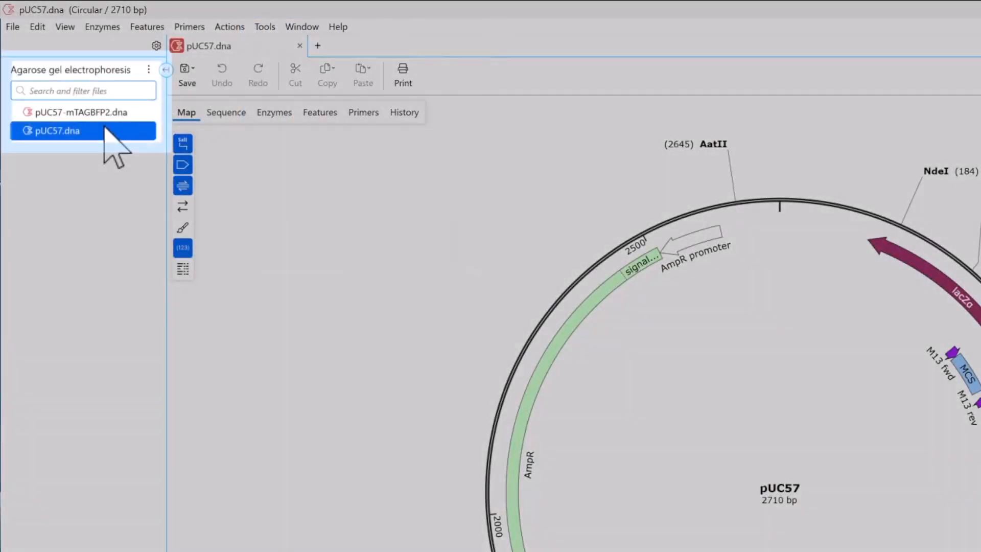
pyautogui.keyDown('ctrl'); pyautogui.click(105, 117); pyautogui.keyUp('ctrl')
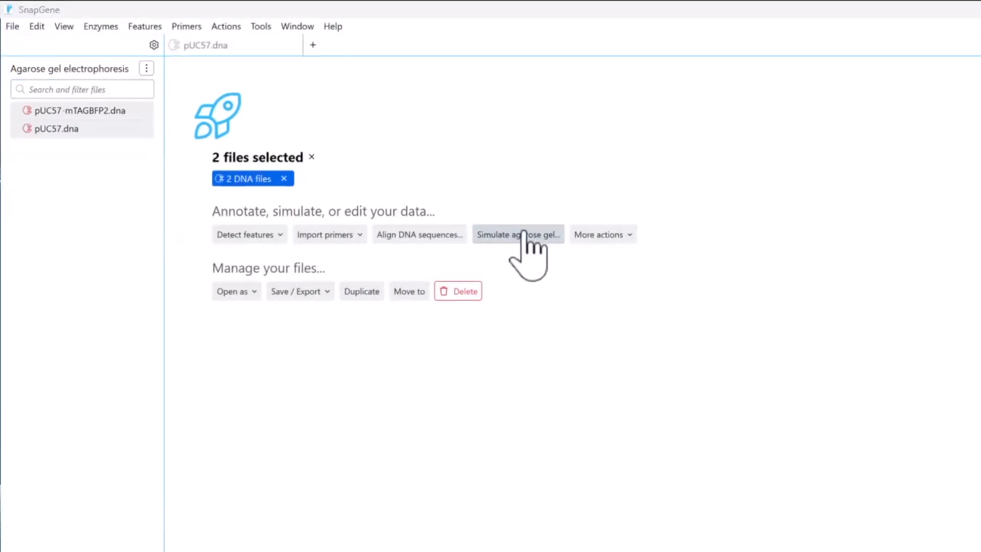
pyautogui.click(526, 238)
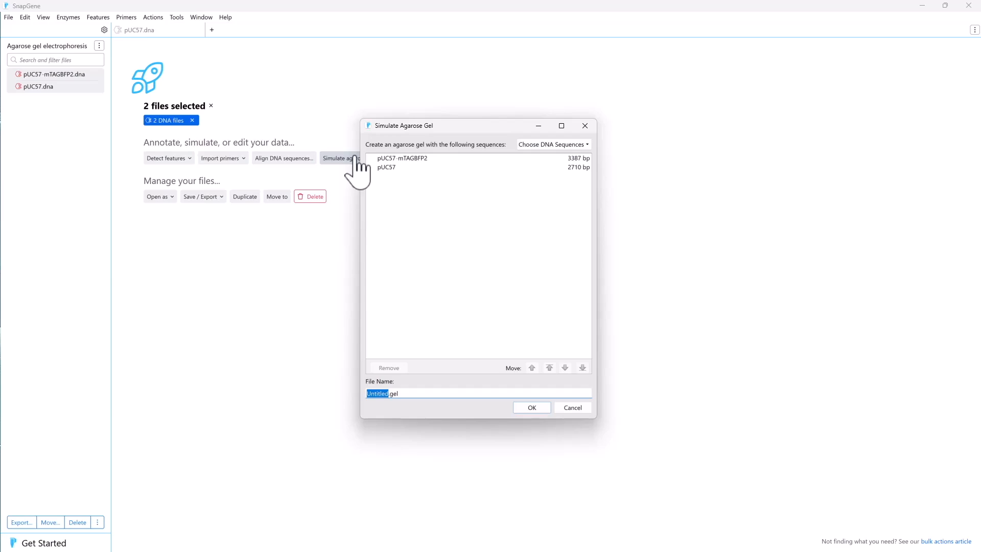
# Step: Move the pUC57 sequence above pUC57-mTAGBFP2 in the gel's sequence order
pyautogui.click(585, 144)
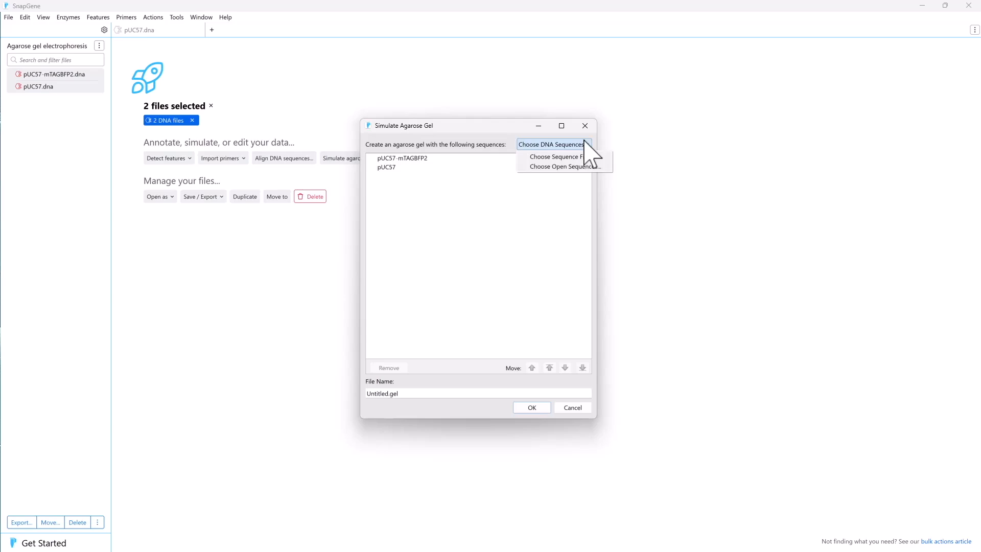
pyautogui.click(584, 140)
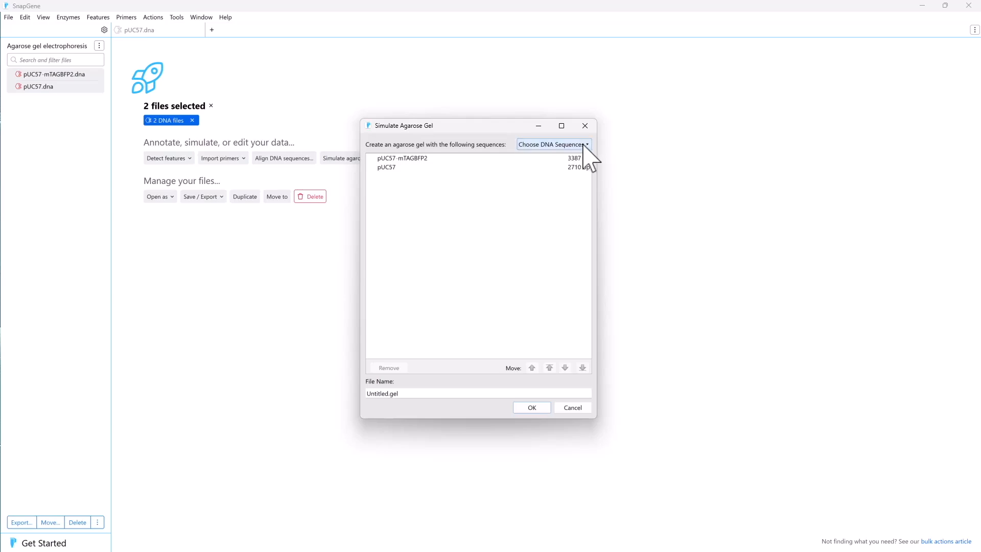
pyautogui.click(568, 166)
pyautogui.click(531, 368)
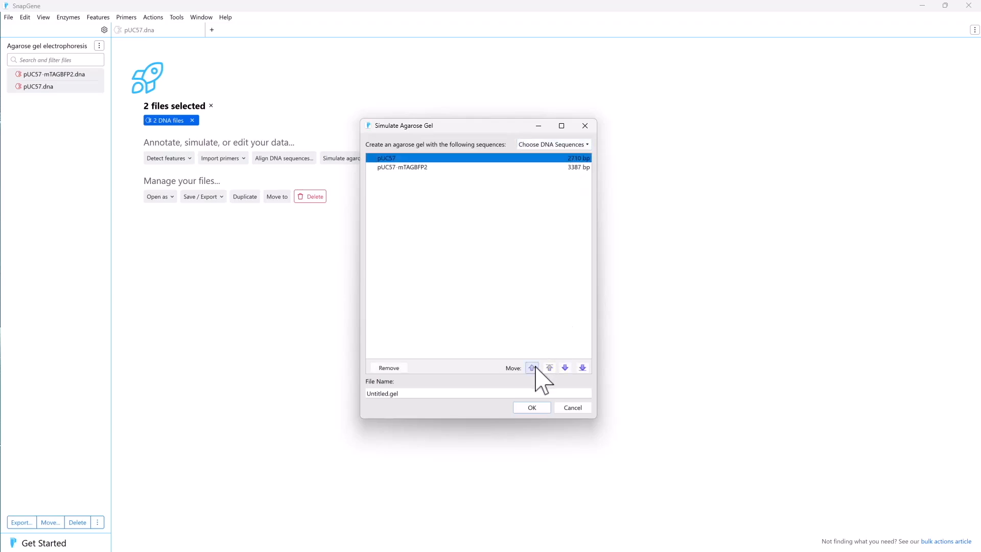
# Step: Name the gel file "Agarose gel" and create the simulated gel
pyautogui.doubleClick(394, 394)
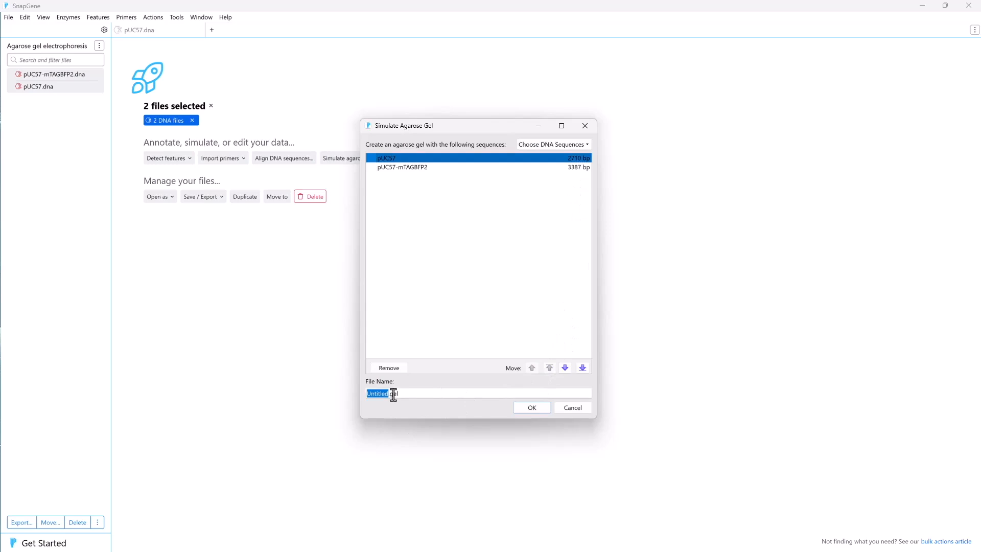
pyautogui.write('Agarose gel')
pyautogui.click(532, 407)
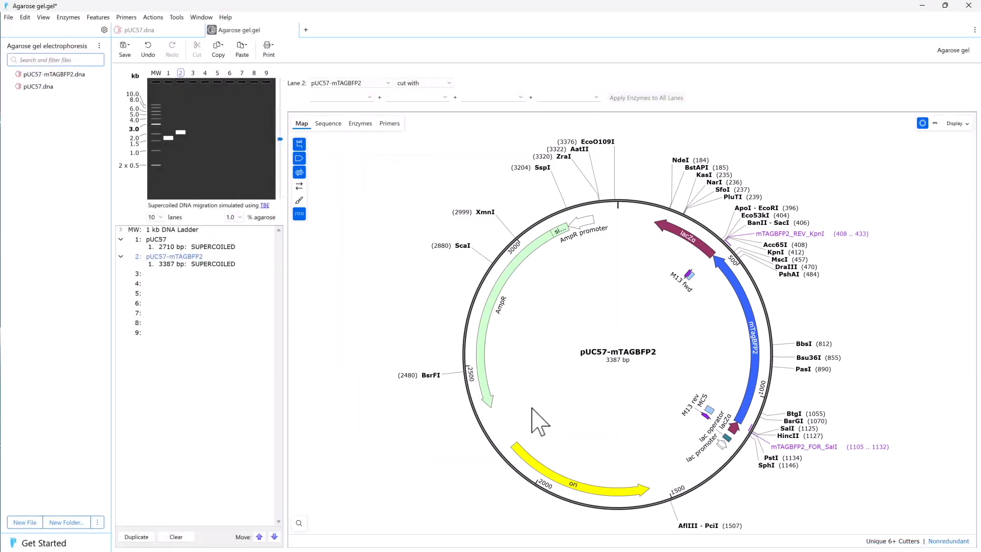
# Step: Set the simulated gel to 12 lanes and 0.8 % agarose
pyautogui.click(159, 216)
pyautogui.click(162, 235)
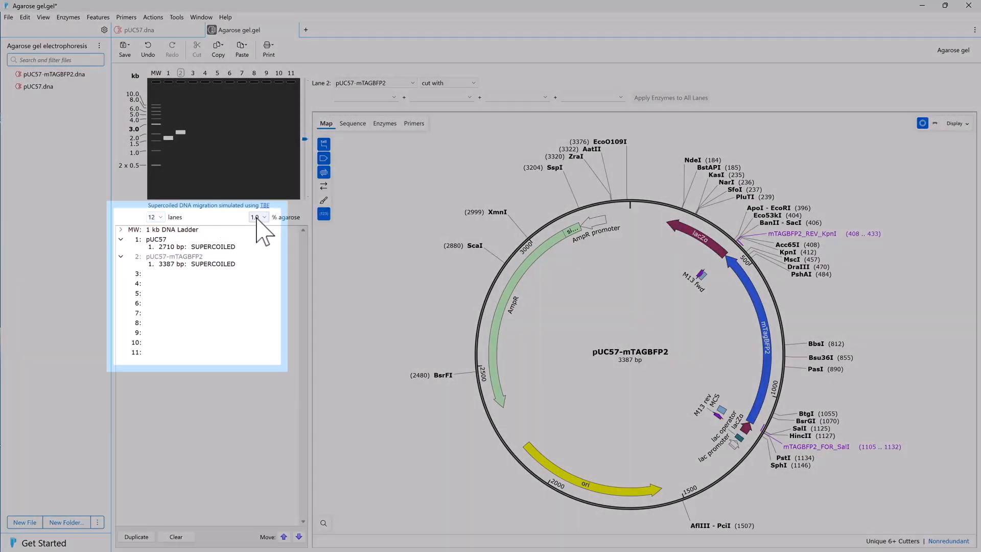
pyautogui.click(258, 216)
pyautogui.click(264, 253)
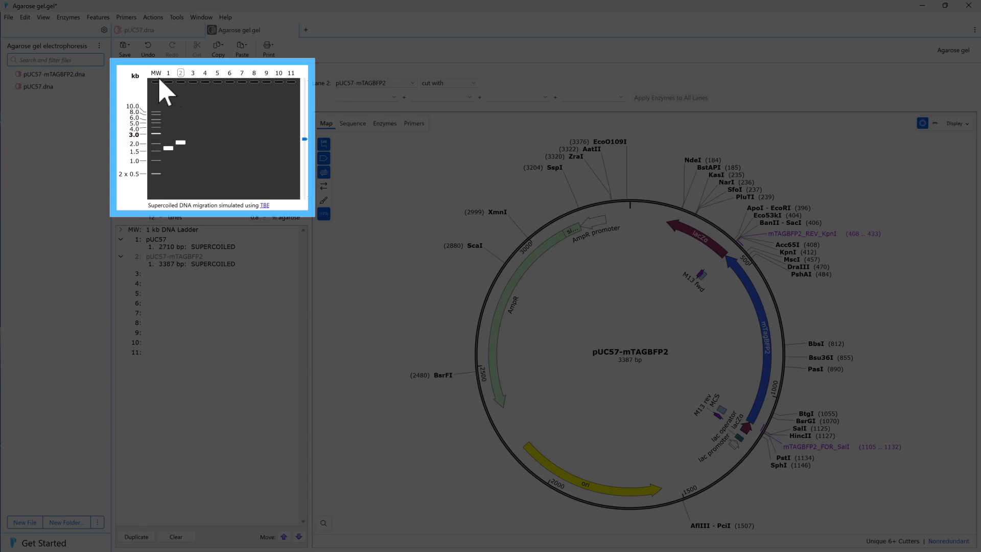
# Step: Change the gel's molecular weight marker to the New England Biolabs 1 kb Plus DNA Ladder
pyautogui.click(157, 75)
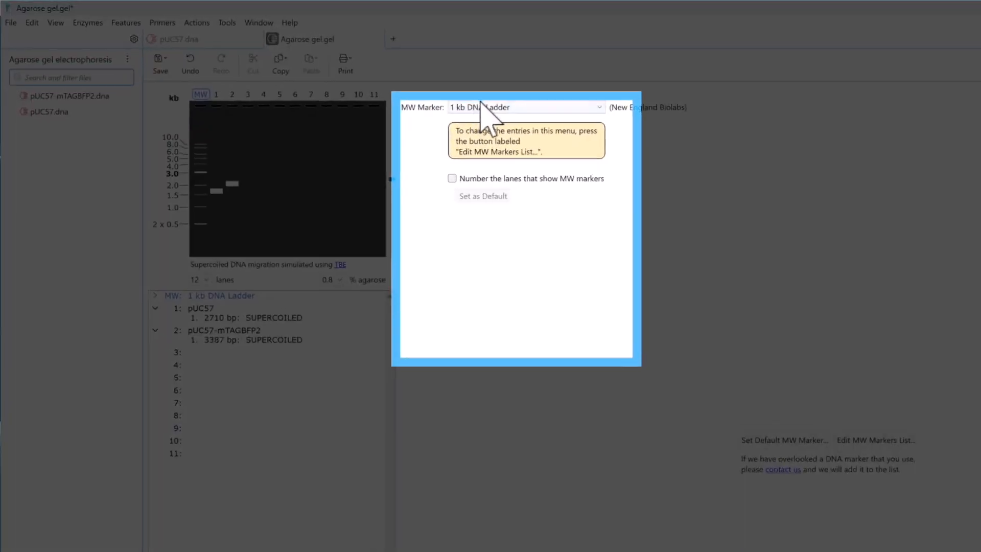
pyautogui.click(405, 83)
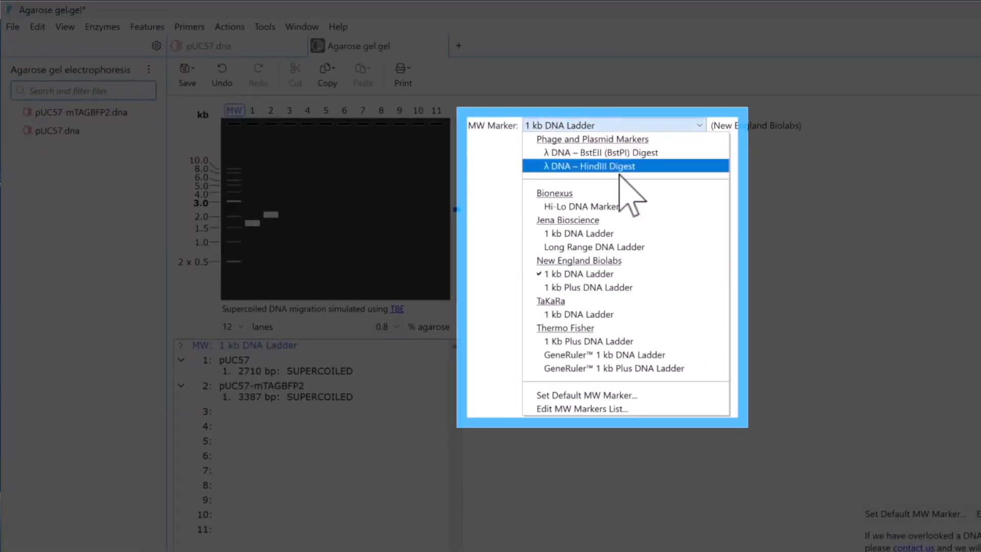
pyautogui.click(643, 287)
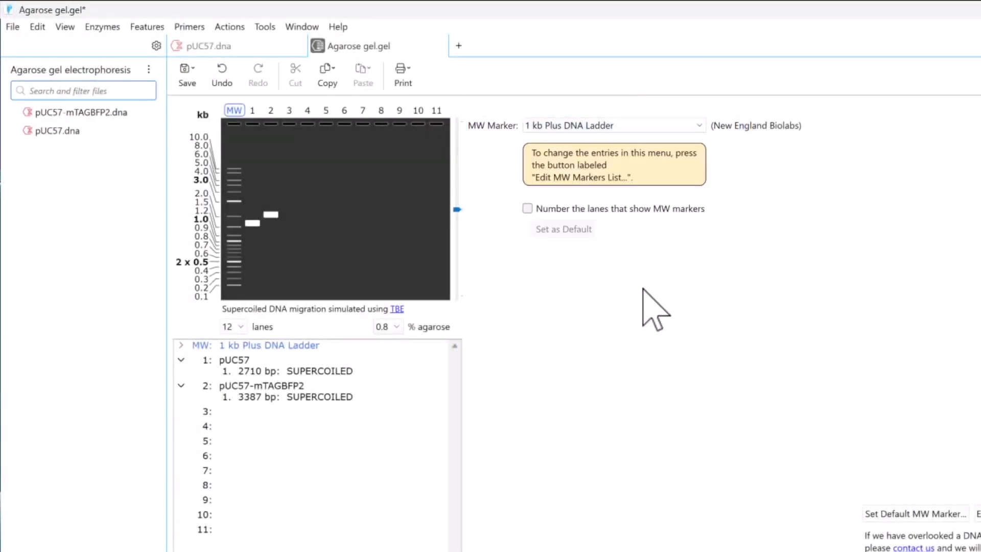
pyautogui.click(666, 126)
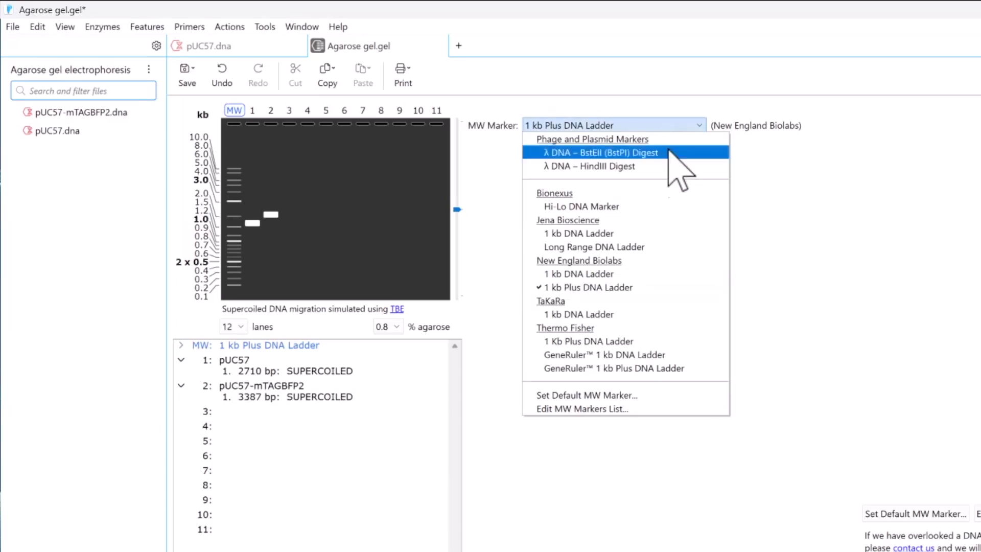
pyautogui.click(693, 408)
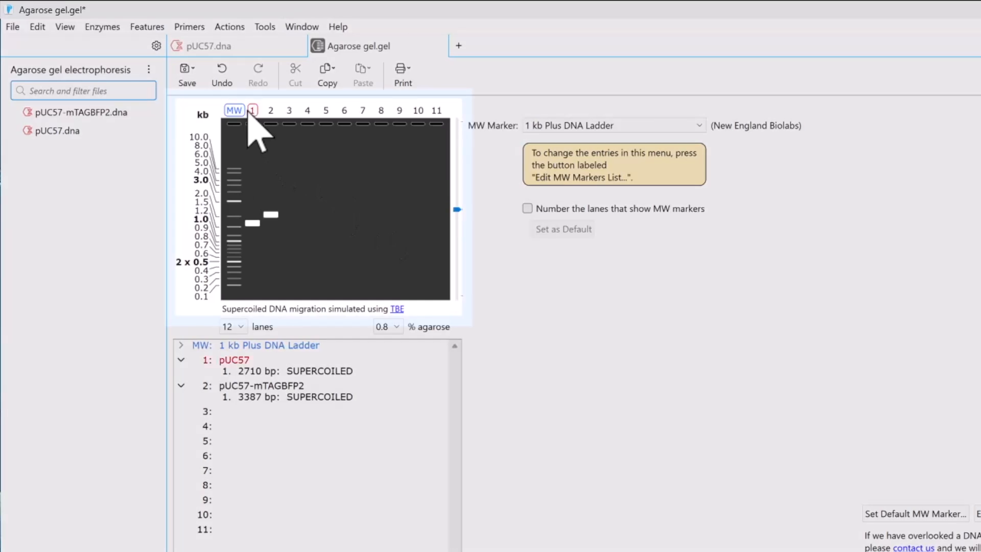
# Step: Digest the pUC57 plasmid in lane 1 with the enzymes KpnI and SalI
pyautogui.click(251, 111)
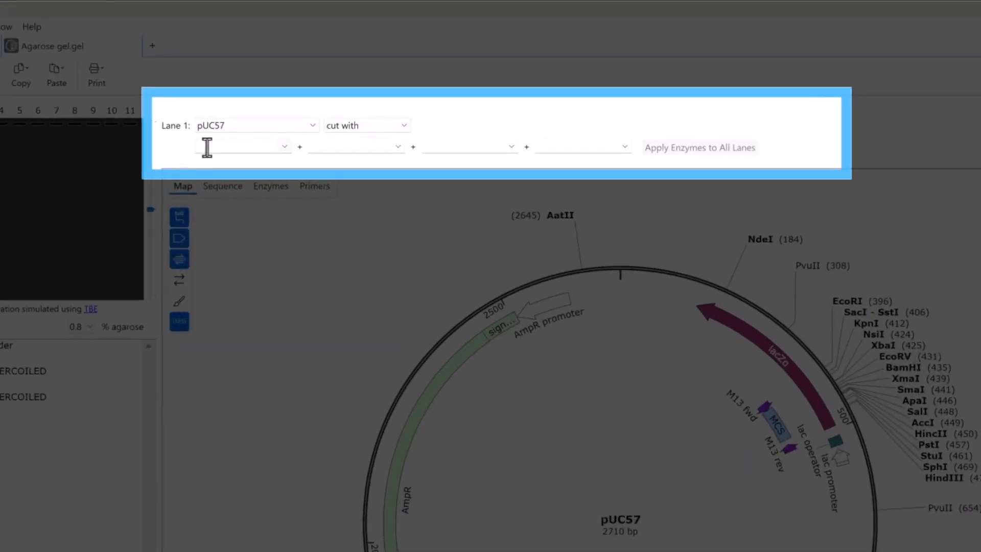
pyautogui.click(342, 98)
pyautogui.write('K')
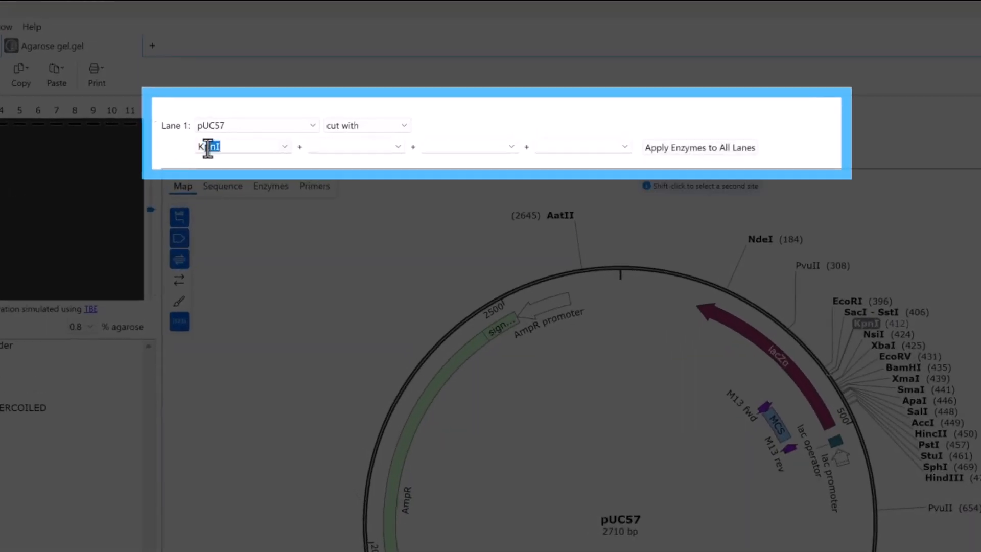
pyautogui.write('pnI')
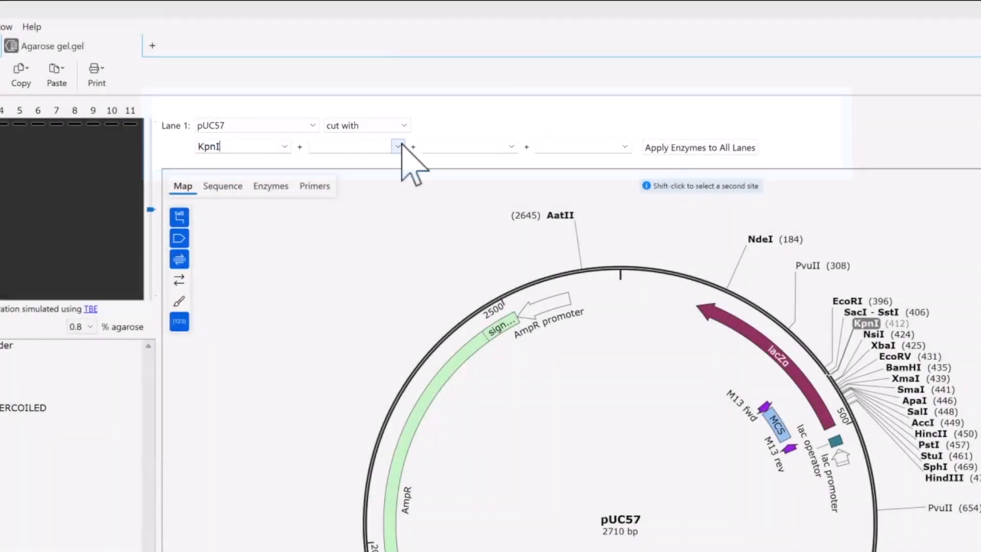
pyautogui.click(398, 147)
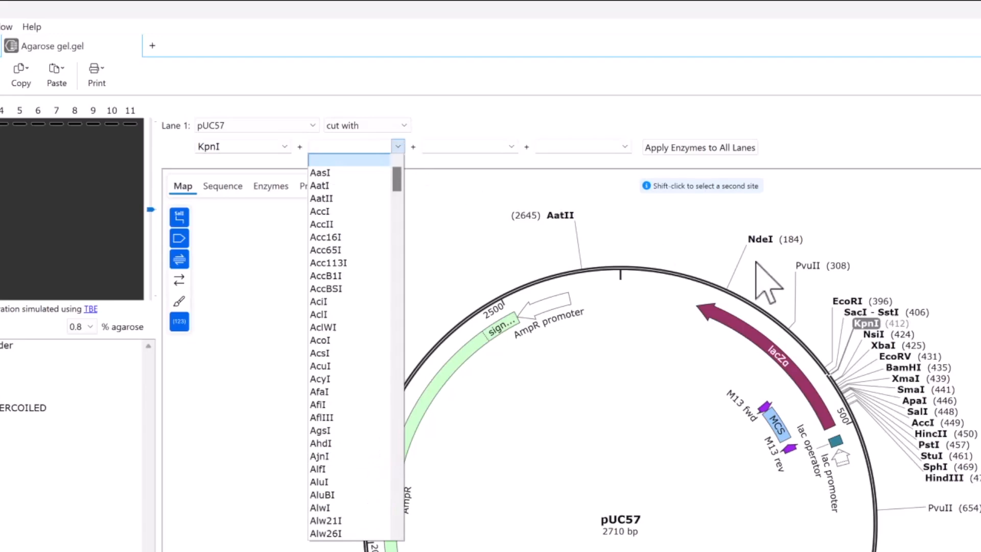
pyautogui.click(865, 323)
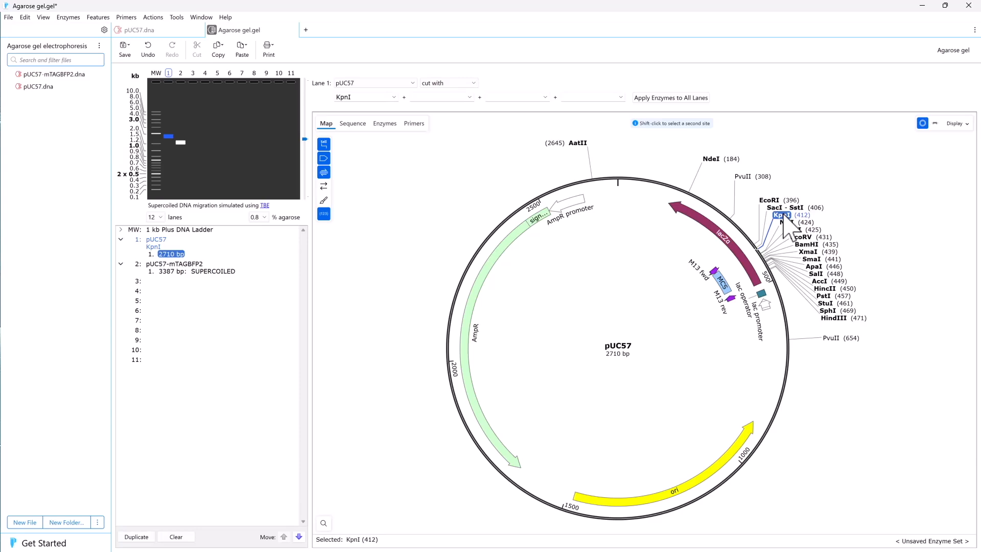
pyautogui.keyDown('shift'); pyautogui.click(817, 275); pyautogui.keyUp('shift')
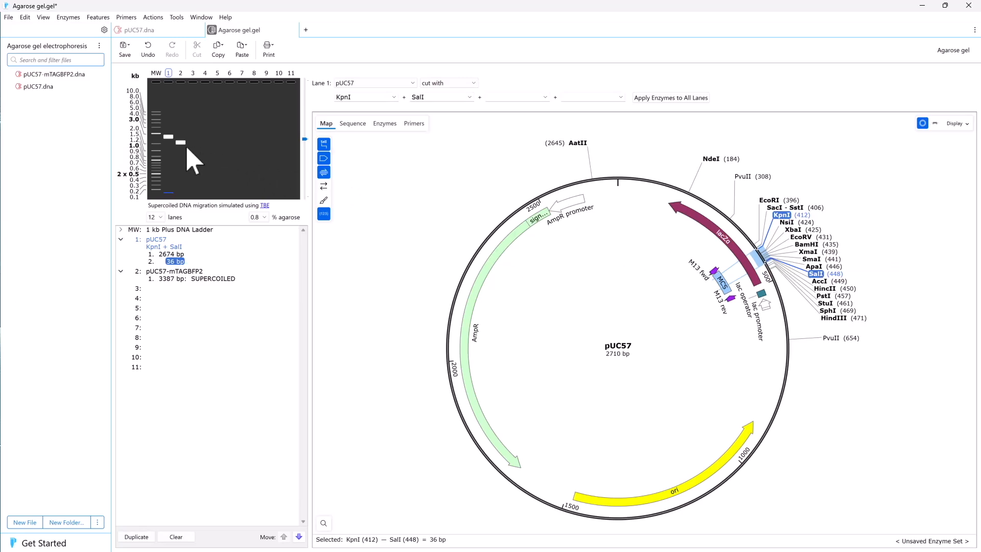
# Step: Select the large pUC57 fragment band in lane 1 and apply that lane's enzymes to all lanes
pyautogui.click(168, 138)
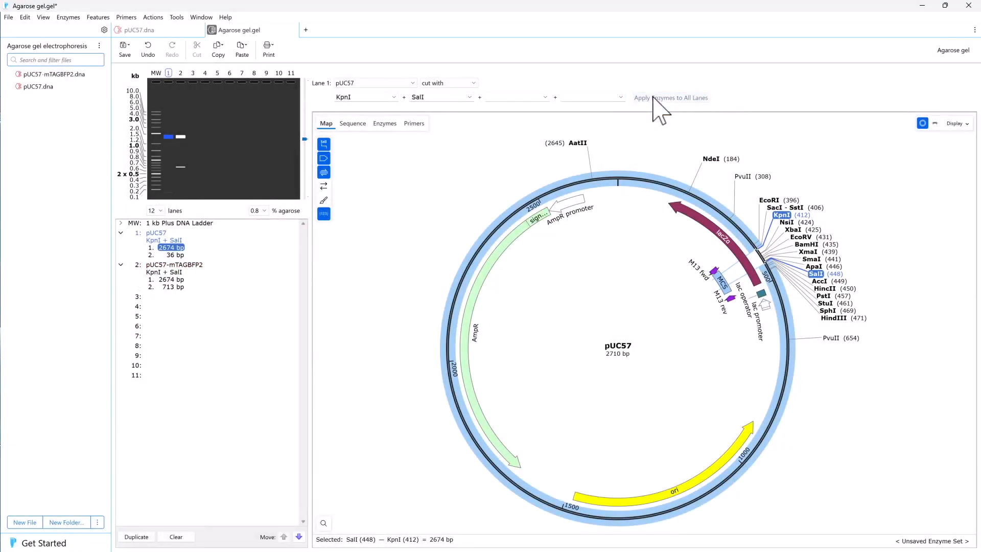
pyautogui.click(656, 99)
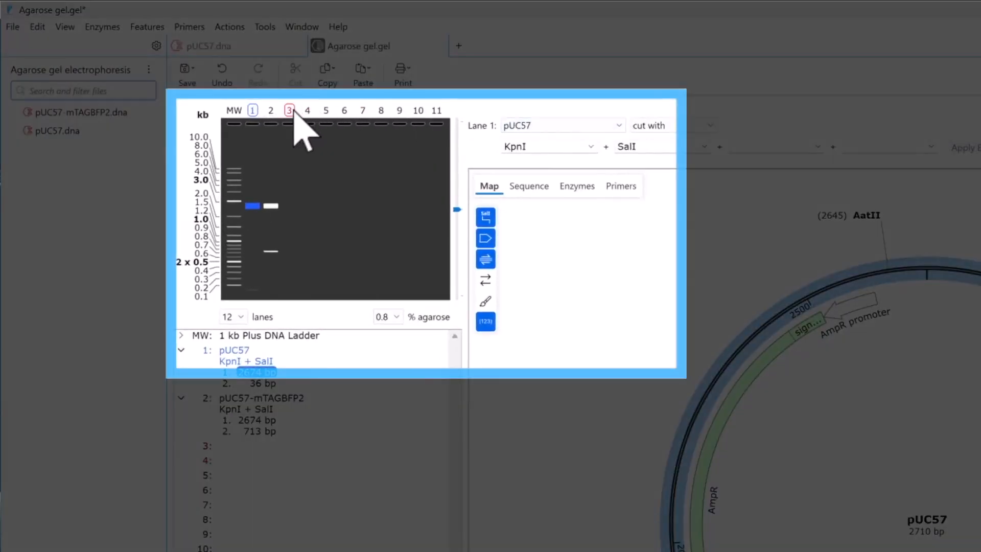
# Step: Load the pUC57-mTAGBFP2 gel sequence into lane 3
pyautogui.click(267, 102)
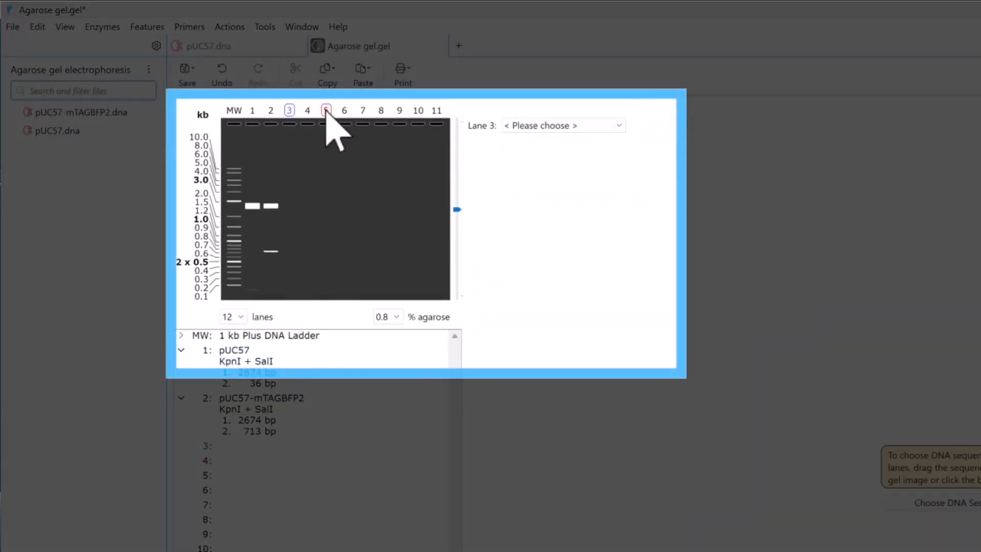
pyautogui.click(618, 126)
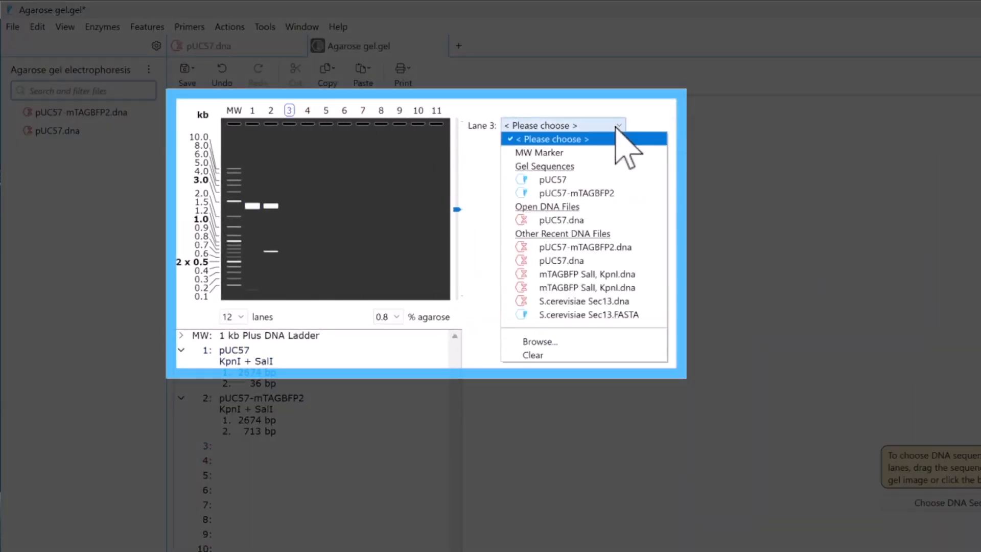
pyautogui.click(630, 192)
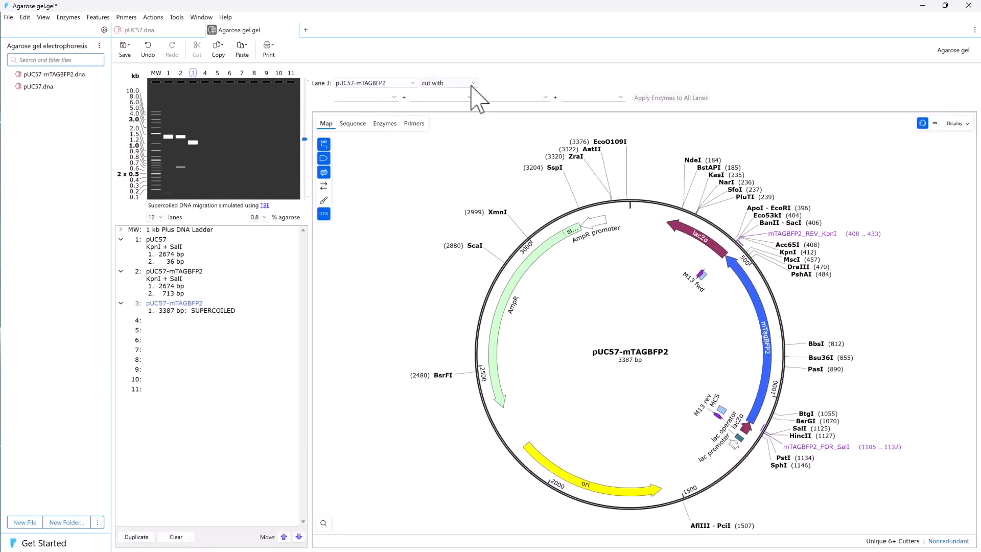
# Step: Set lane 3 to be amplified by PCR with the primers mTAGBFP2_REV_KpnI and mTAGBFP2_FOR_SalI
pyautogui.click(470, 84)
pyautogui.click(469, 101)
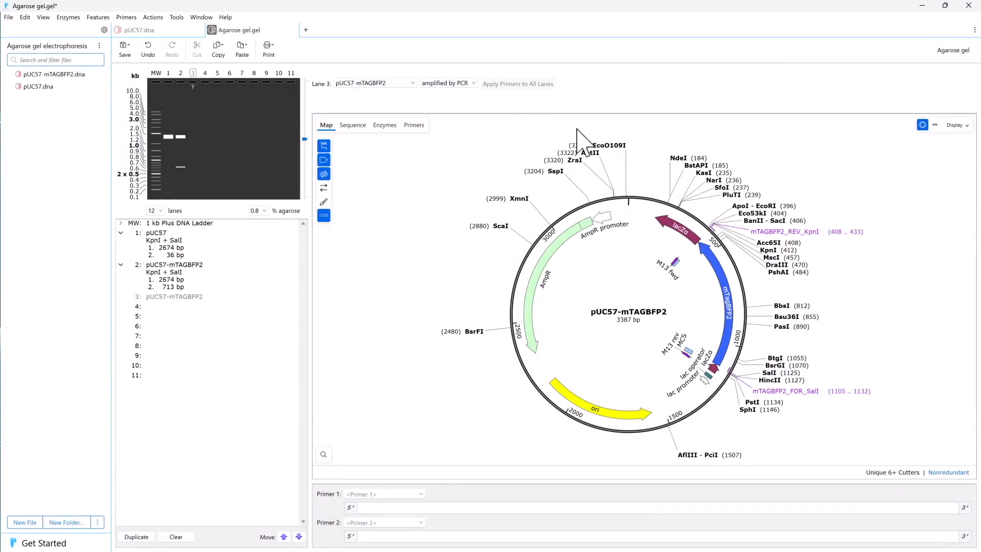
pyautogui.click(794, 232)
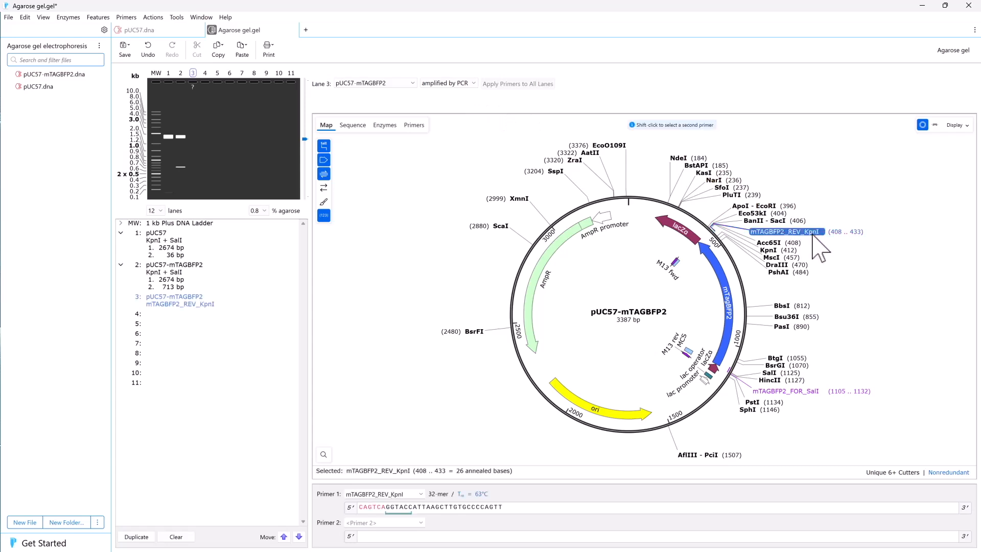
pyautogui.keyDown('shift'); pyautogui.click(810, 392); pyautogui.keyUp('shift')
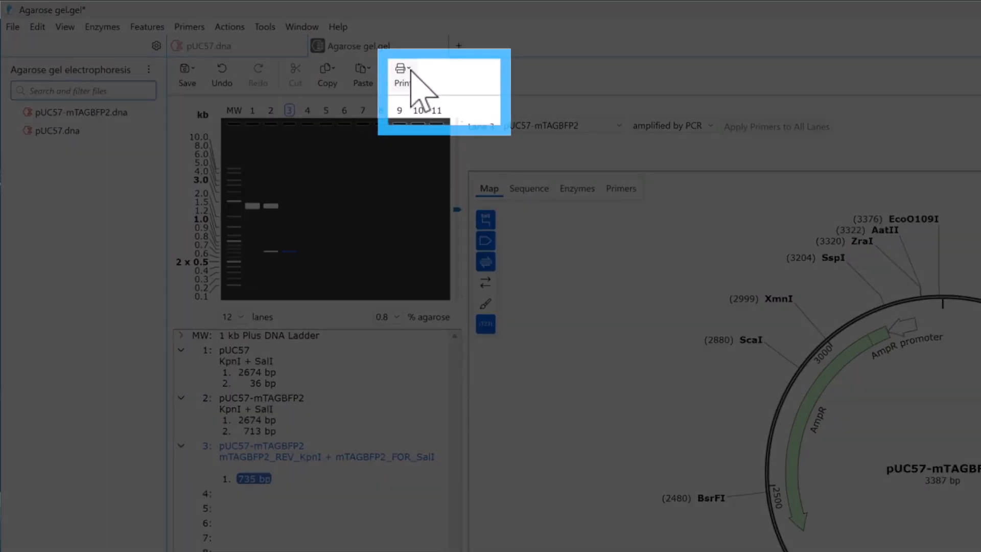
# Step: Review the options for printing, copying, exporting and saving the gel, including its image and fragment list
pyautogui.click(403, 74)
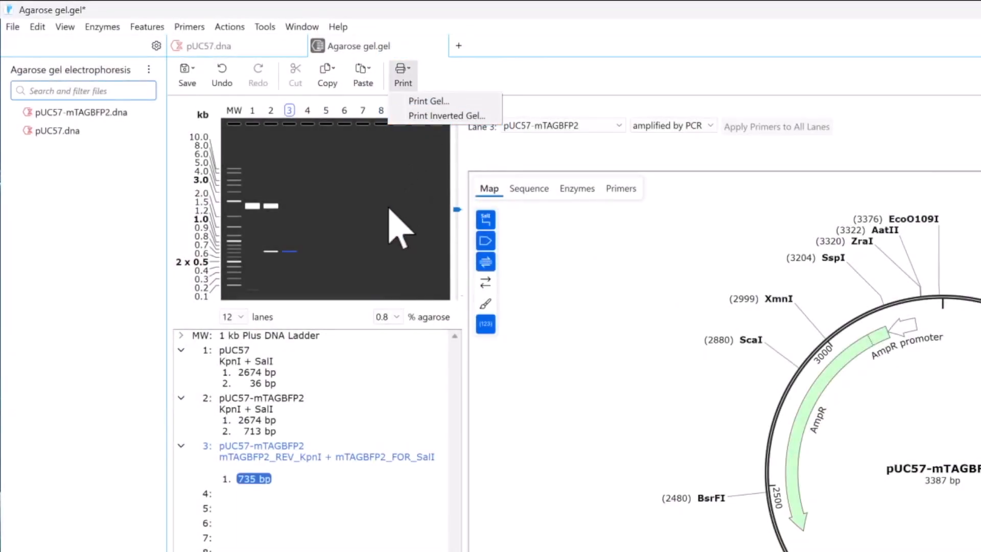
pyautogui.rightClick(390, 209)
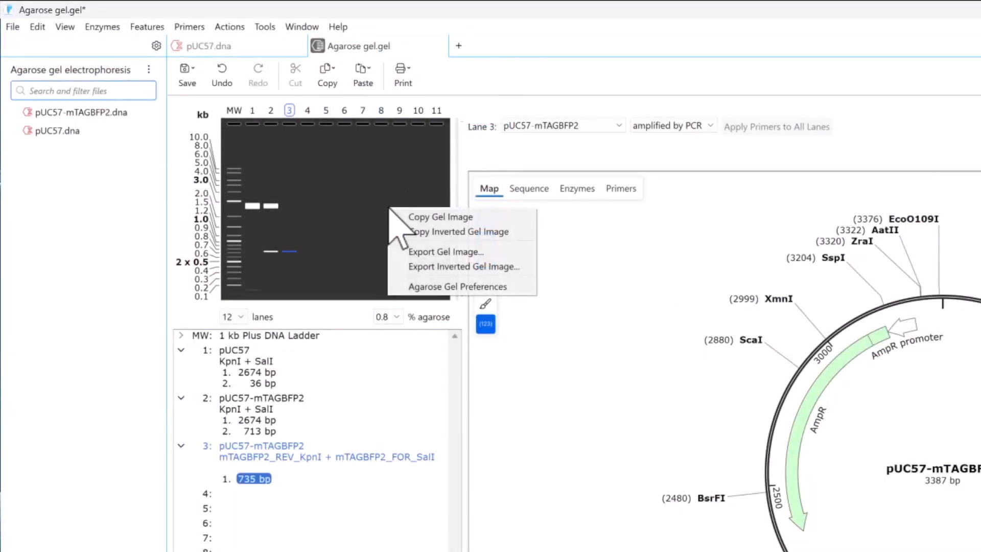
pyautogui.rightClick(379, 389)
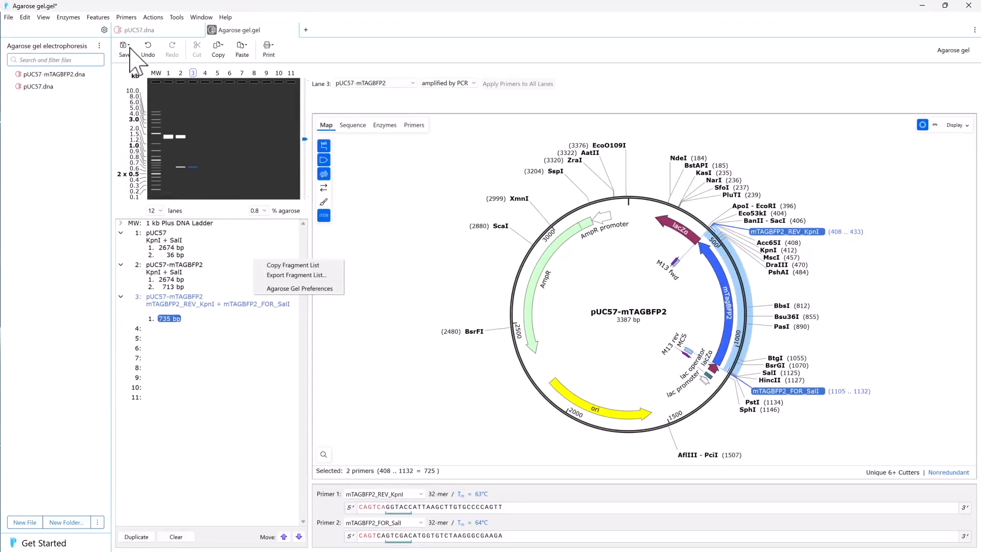
pyautogui.click(129, 47)
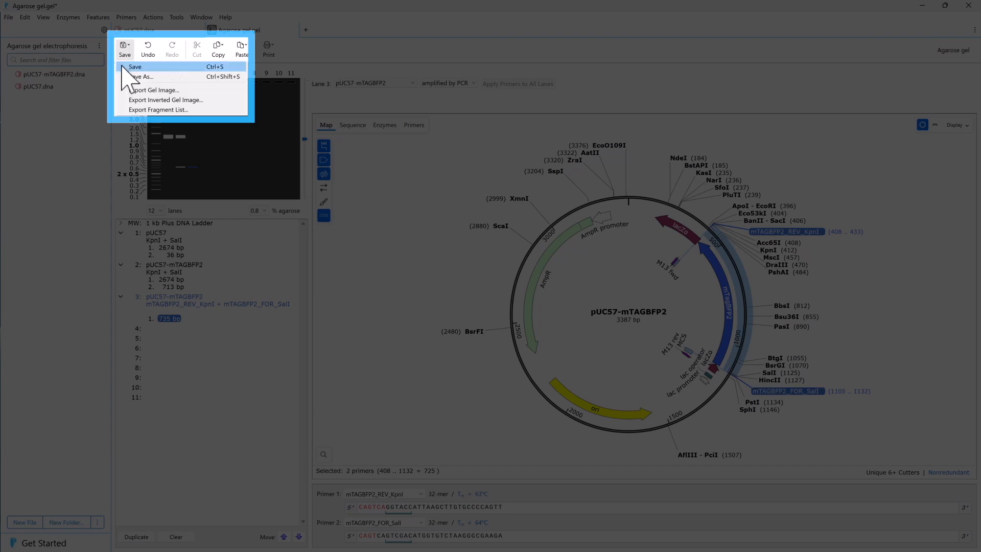